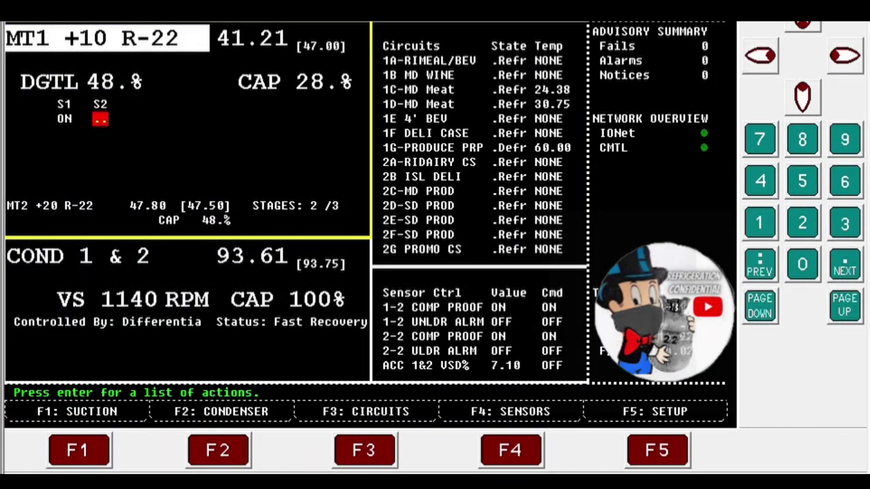
Step: Open the status screen for the 1D-MD Meat circuit from the Circuits summary
key("Return")
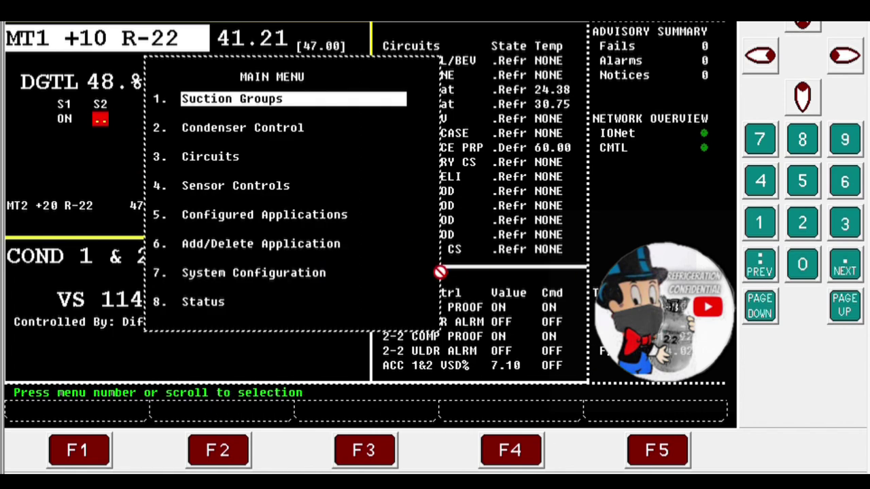
key("Down")
key("Down")
key("Down")
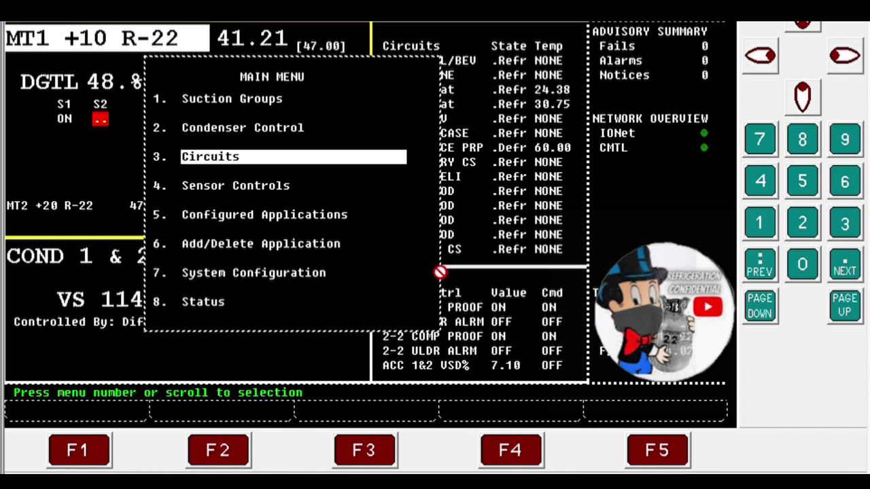
key("Up")
key("Return")
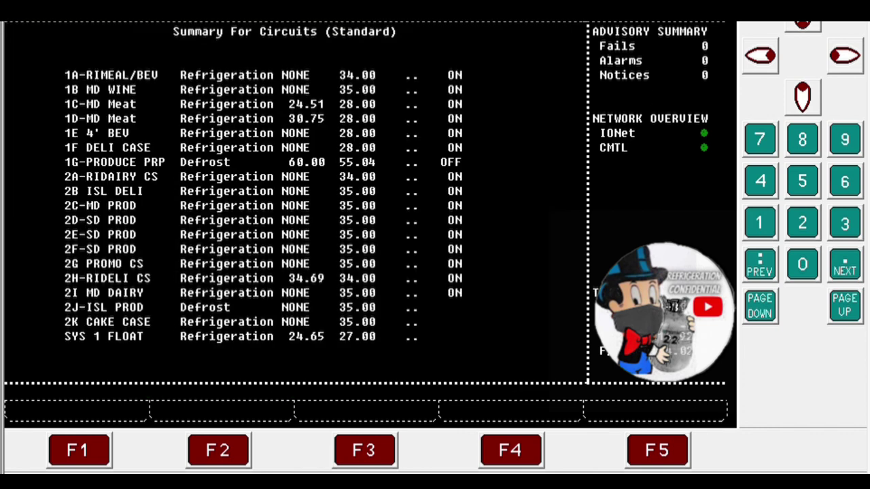
key("Down")
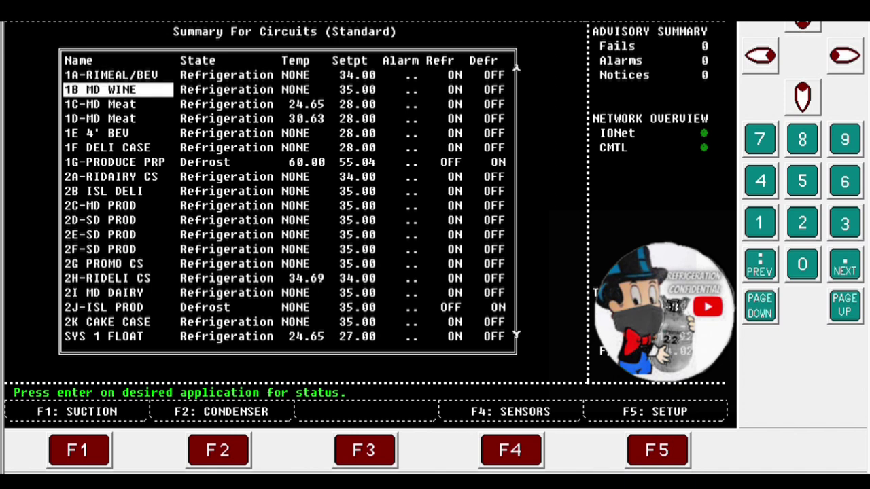
key("Down")
key("Down")
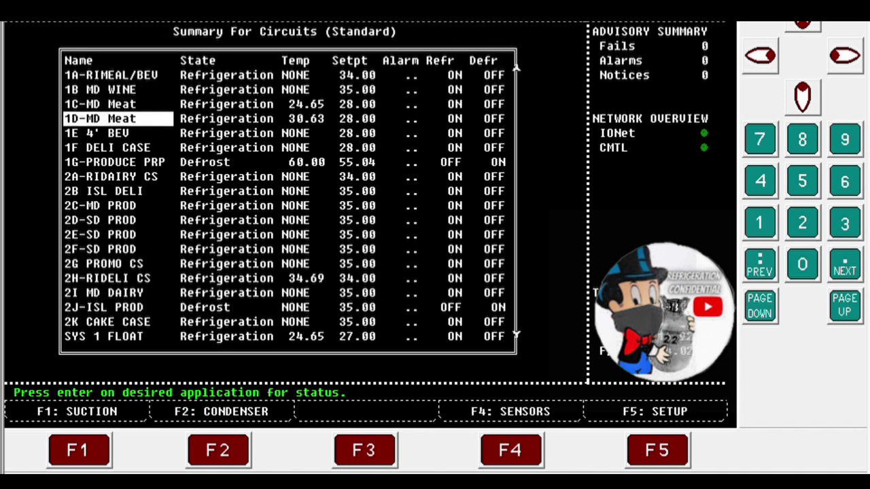
key("Return")
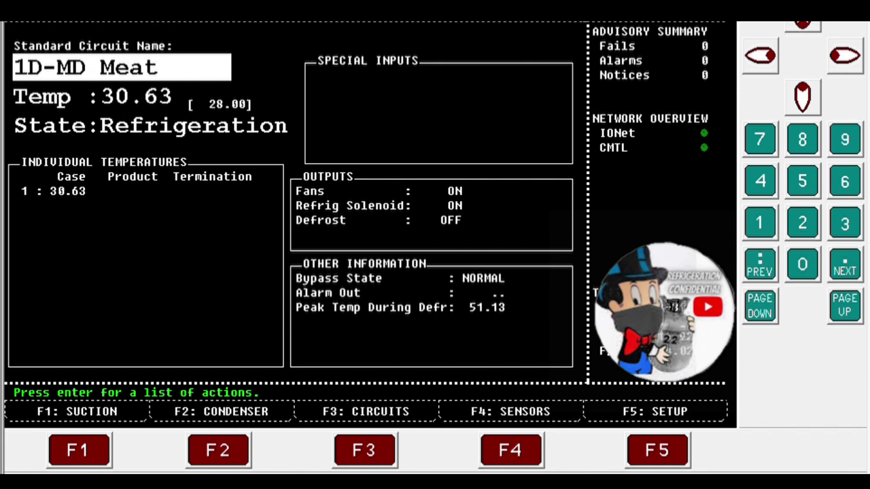
Step: Page through 1D-MD Meat's setup tabs to C6: Inputs, showing the case temp sensor on MT+10-AI#2 AI_6
left_click(652, 438)
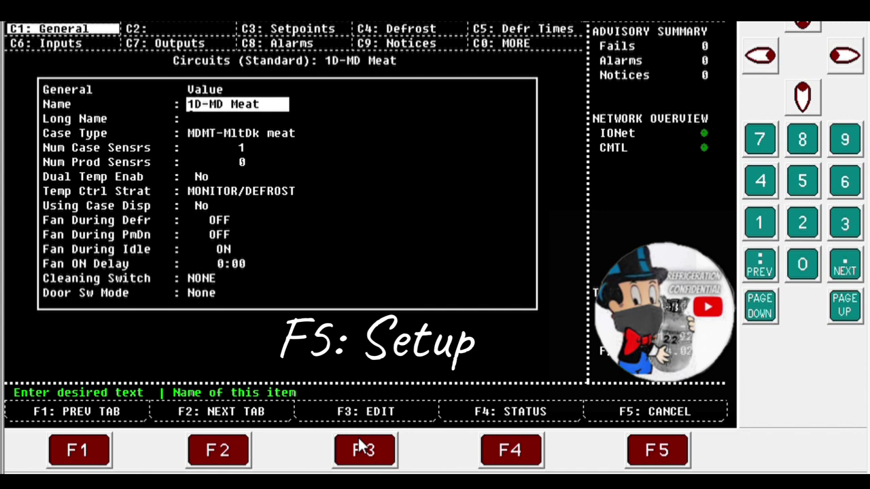
left_click(204, 425)
left_click(204, 424)
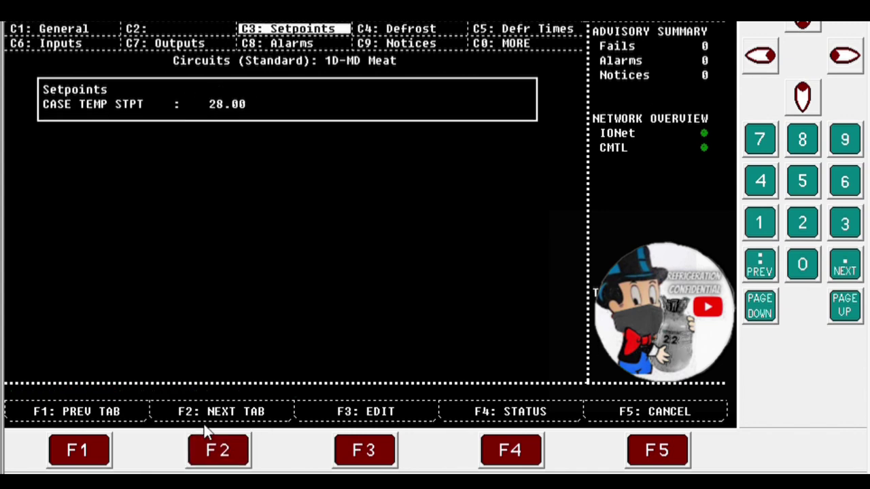
left_click(204, 425)
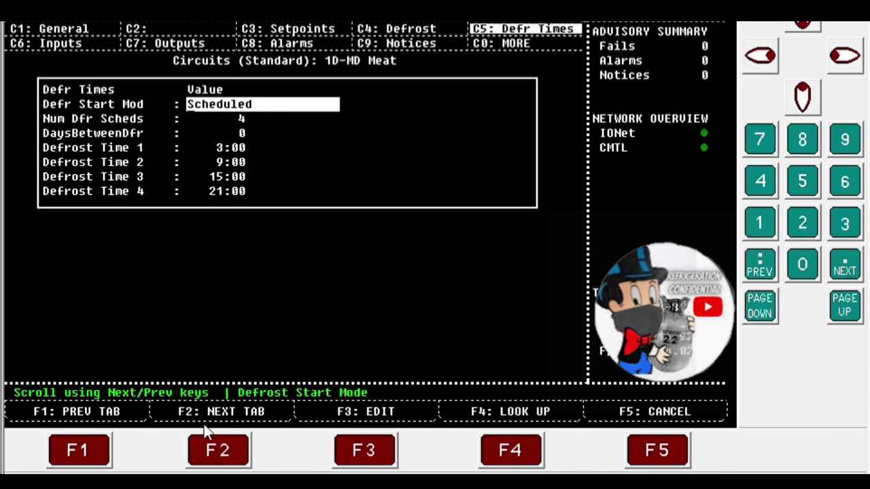
left_click(204, 424)
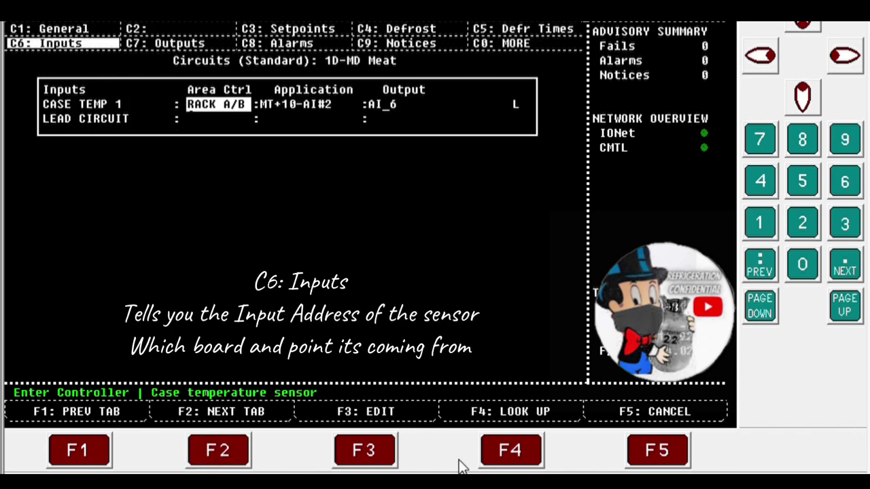
Step: Show System Configuration > Input Definitions for 16AI board 01, then reopen the main menu at Configured Applications
key("m")
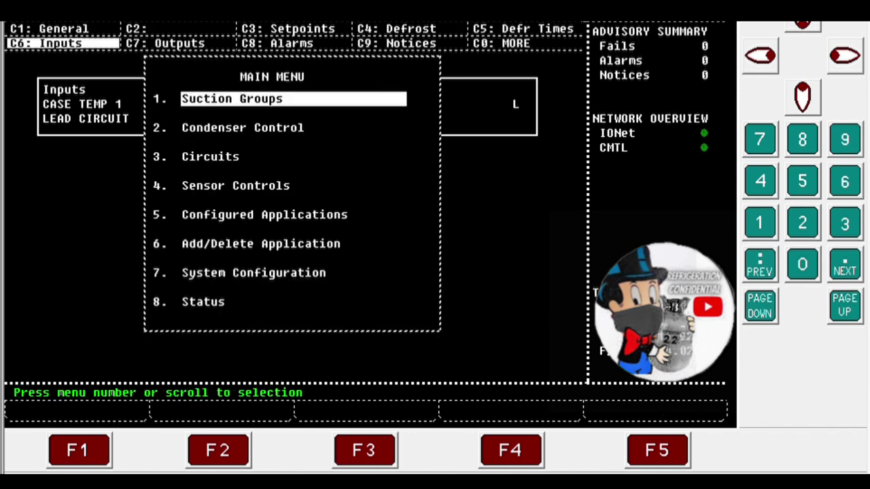
key("Down")
key("Down")
key("Down")
key("Down")
key("Down")
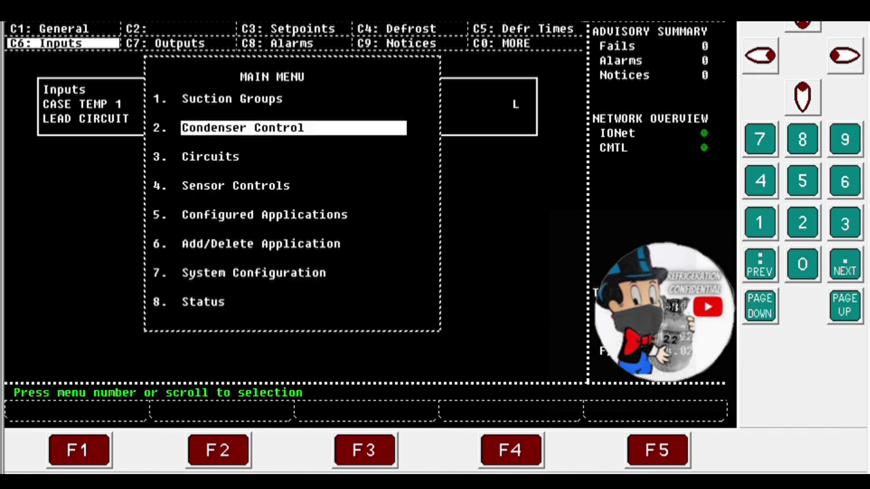
key("Down")
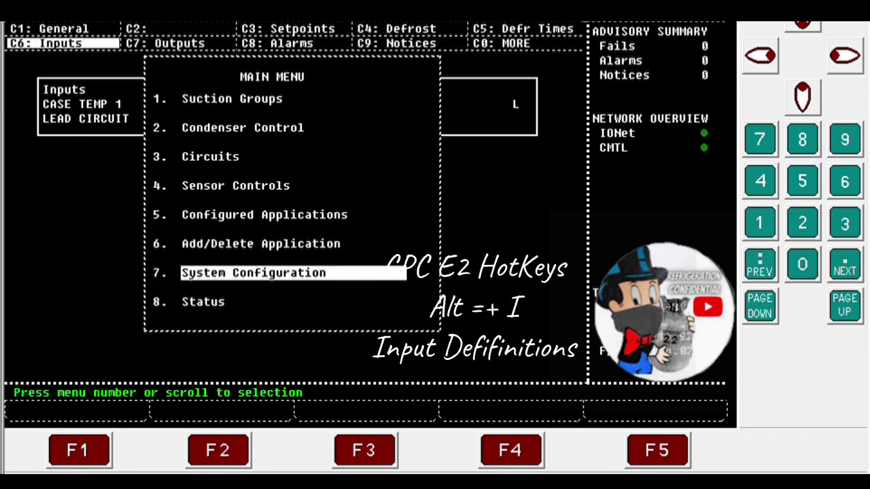
key("Return")
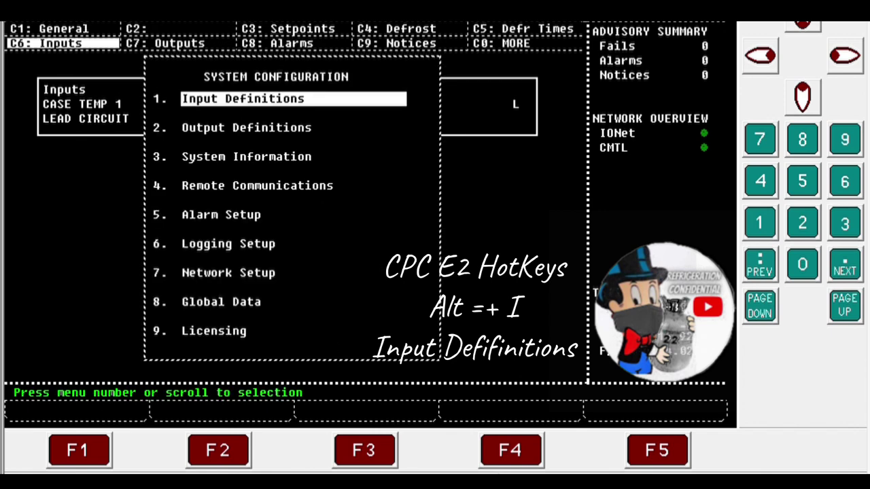
key("Return")
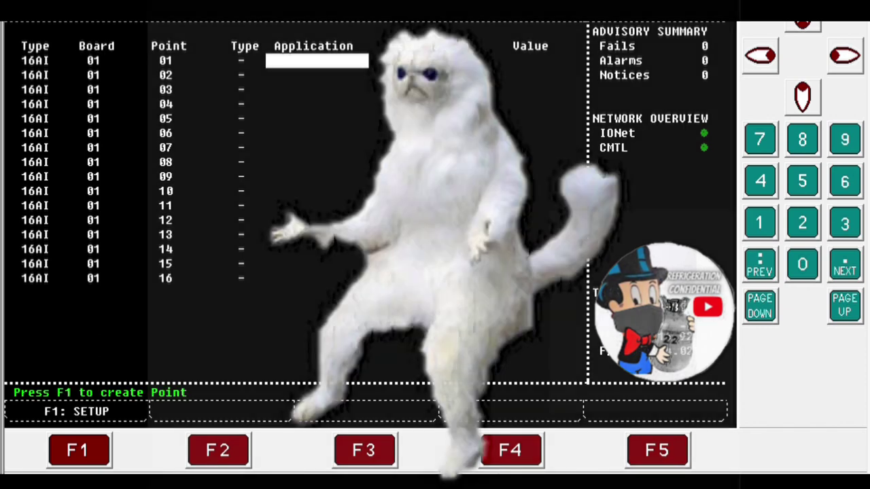
key("m")
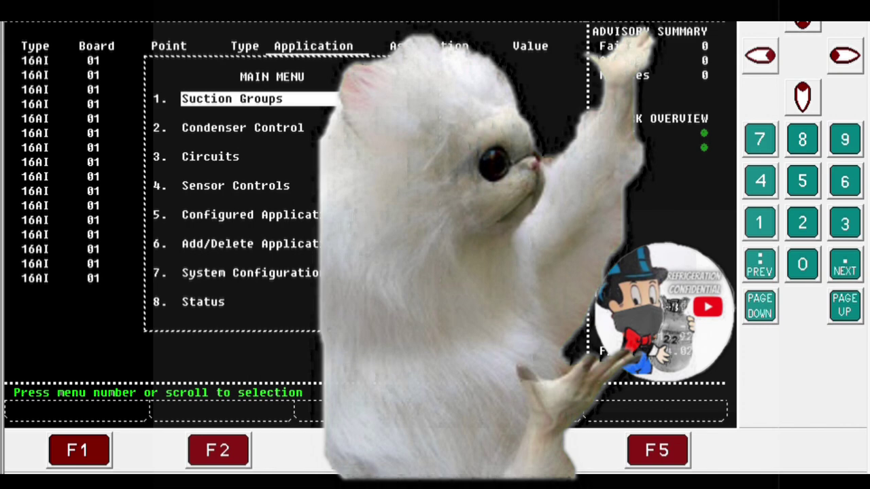
key("Down")
key("Down")
key("Down")
key("Down")
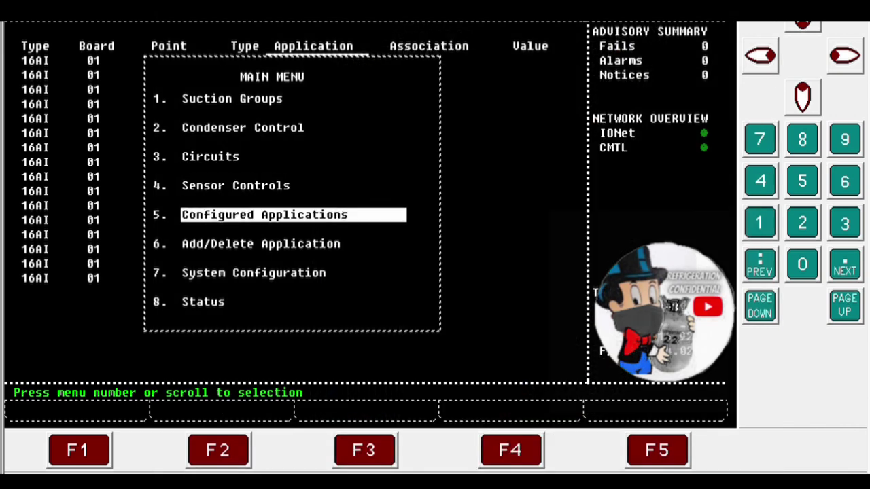
Step: Open Configured Applications > CMTL IO and display board MT+10-AI#2's eight analog inputs and readings
key("Return")
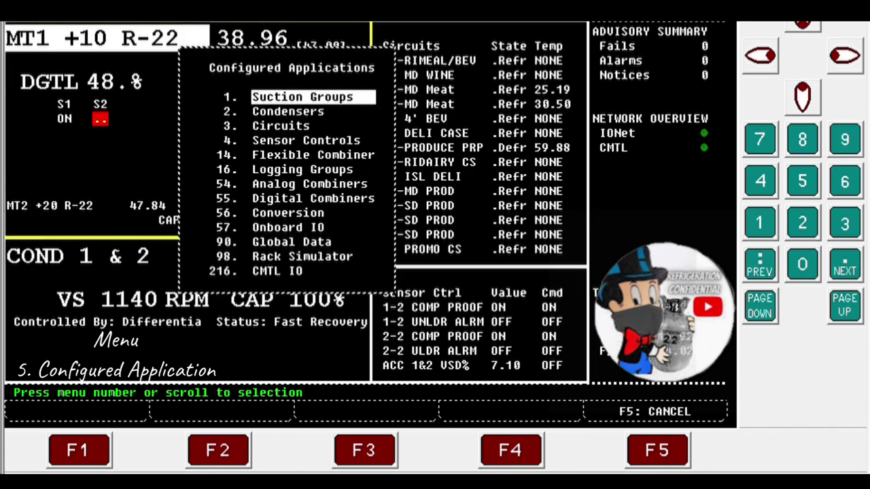
key("Down")
key("Down")
key("Down")
key("Down")
key("Down")
key("Down")
key("Down")
key("Down")
key("Down")
key("Down")
key("Down")
key("Down")
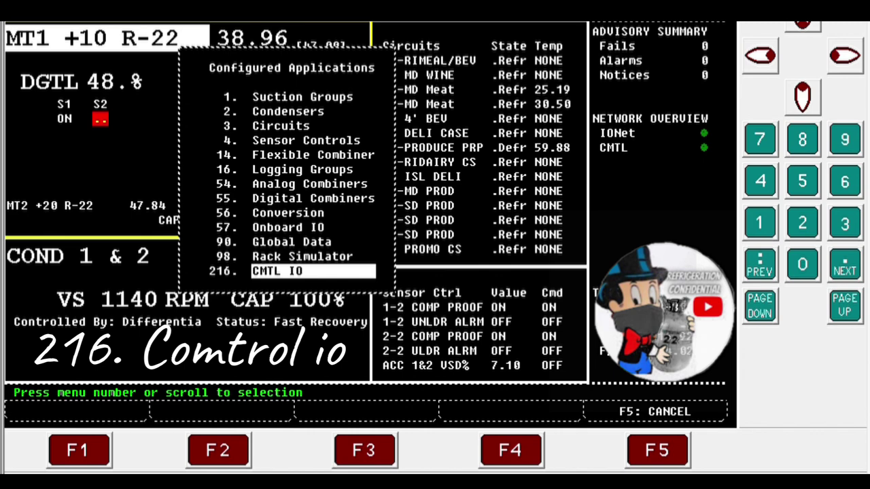
key("Return")
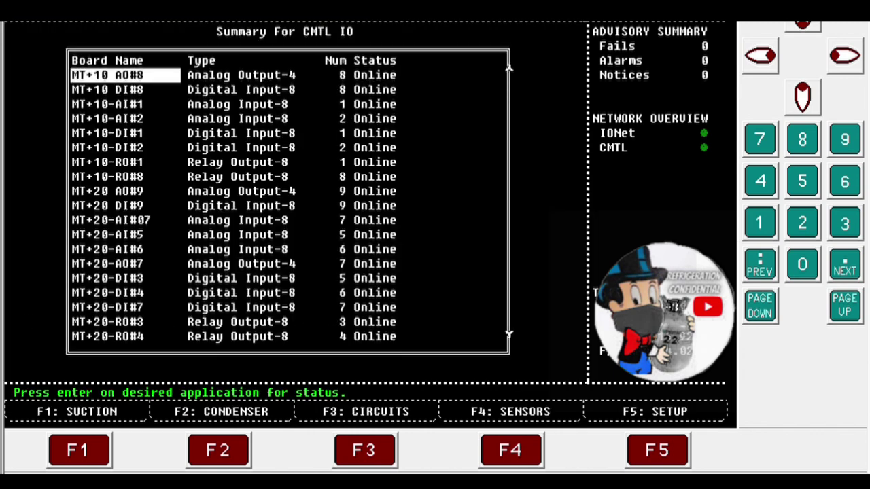
key("Down")
key("Down")
key("Down")
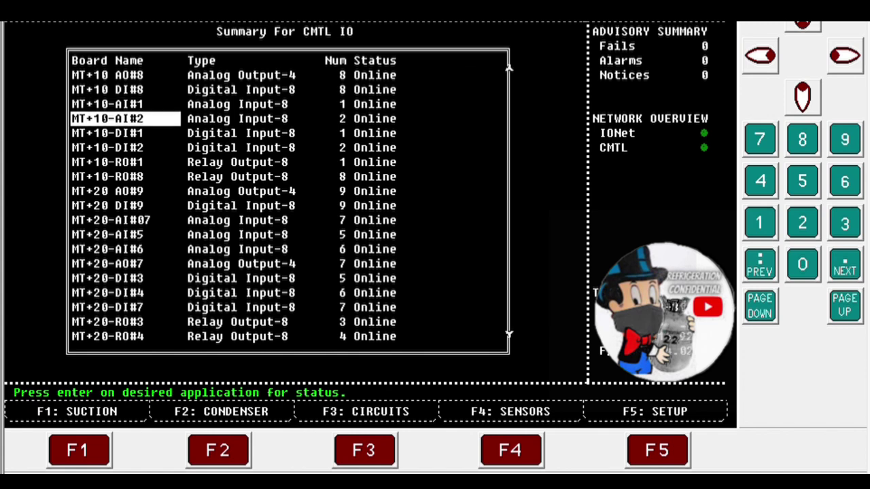
key("Return")
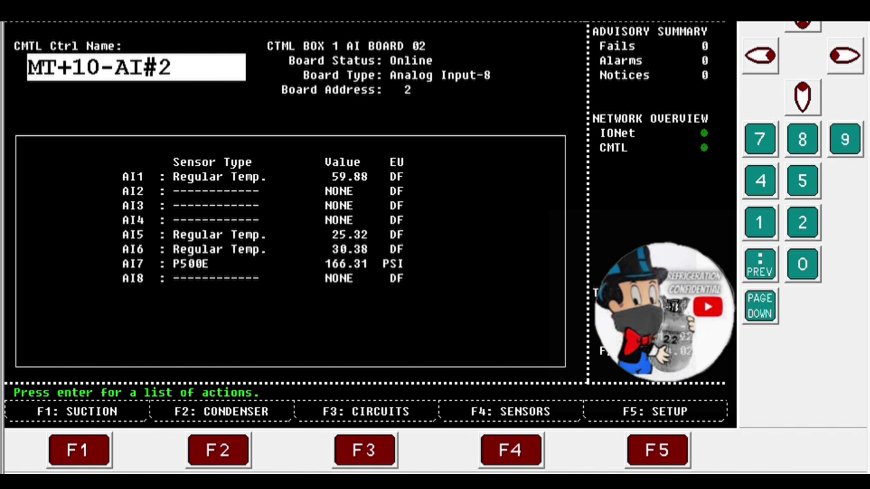
Step: View MT+10-AI#2's C3: I/O setup tab (AI_1 CASE TEMP 1, AI_7 DISCHARGE PRES), then return home
left_click(649, 441)
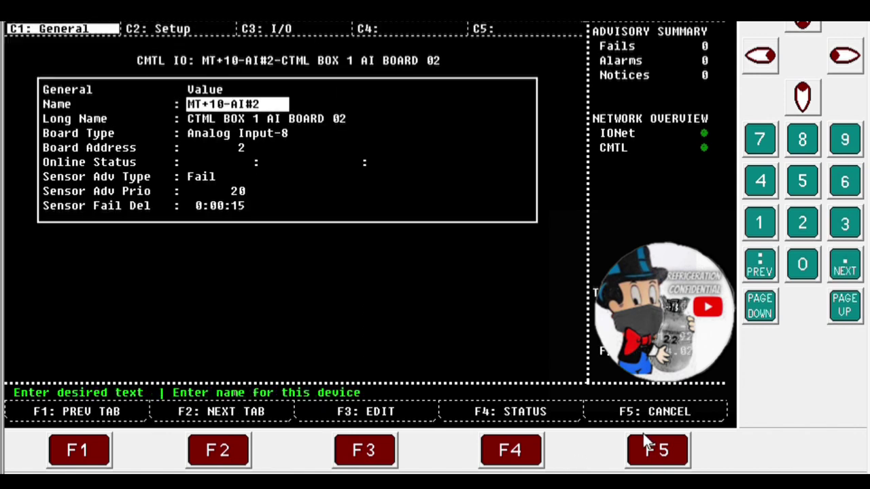
left_click(214, 432)
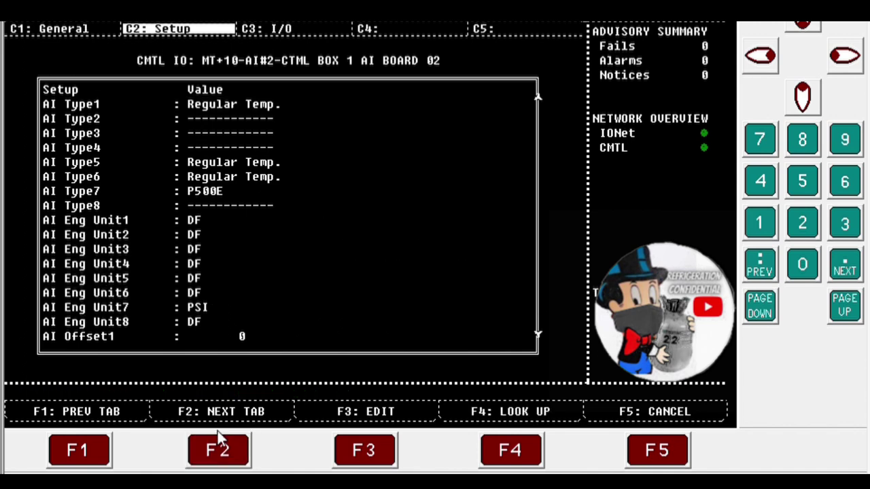
left_click(217, 431)
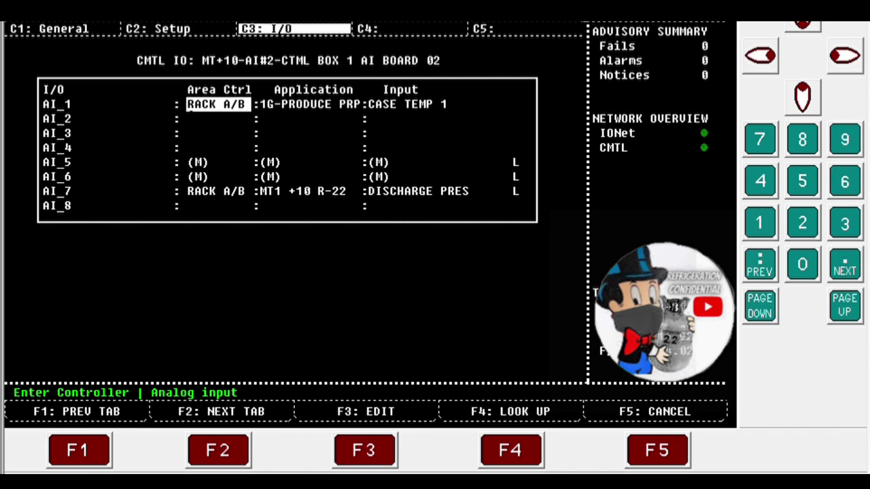
key("m")
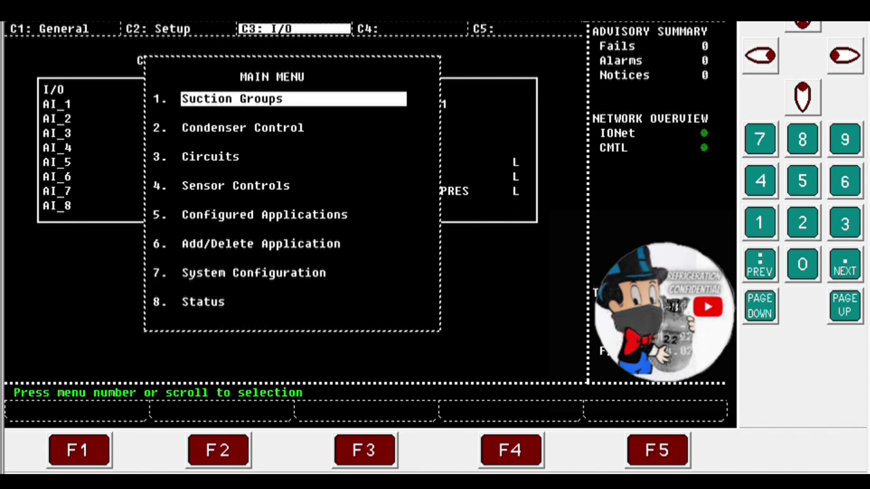
key("Escape")
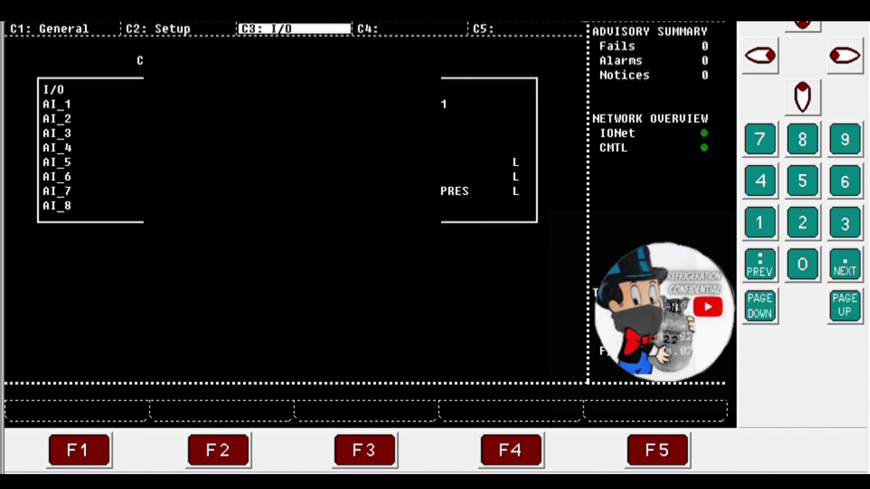
Step: Go to the home screen, open the 3. Circuits summary and select 1C-MD Meat
key("Home")
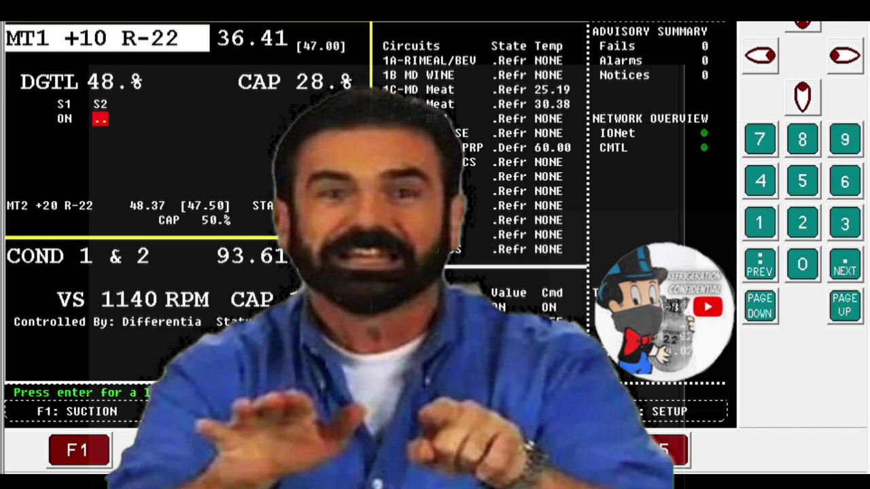
key("m")
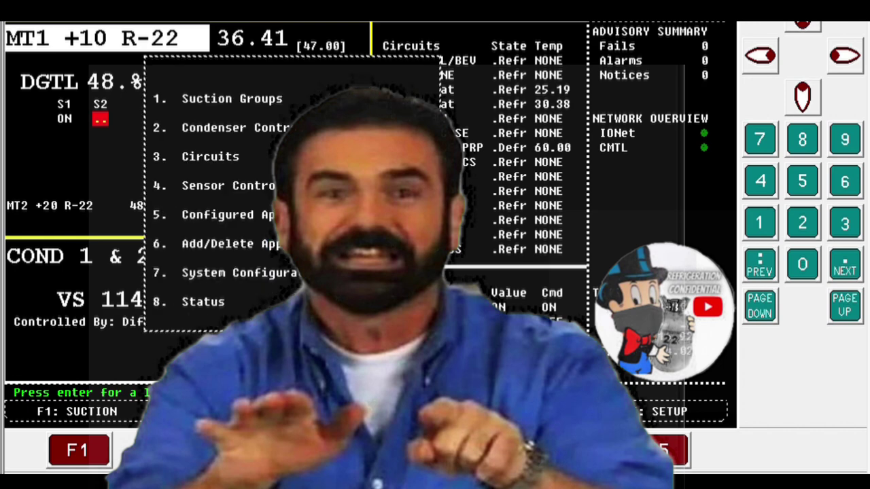
key("3")
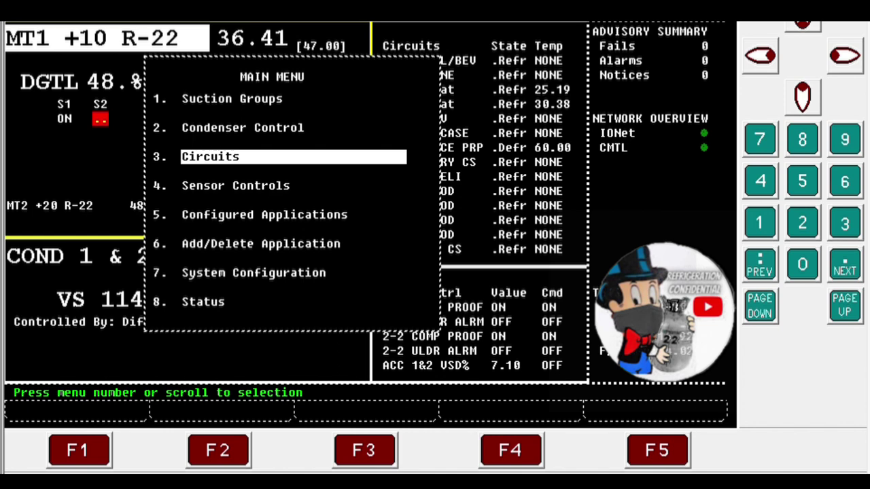
key("Return")
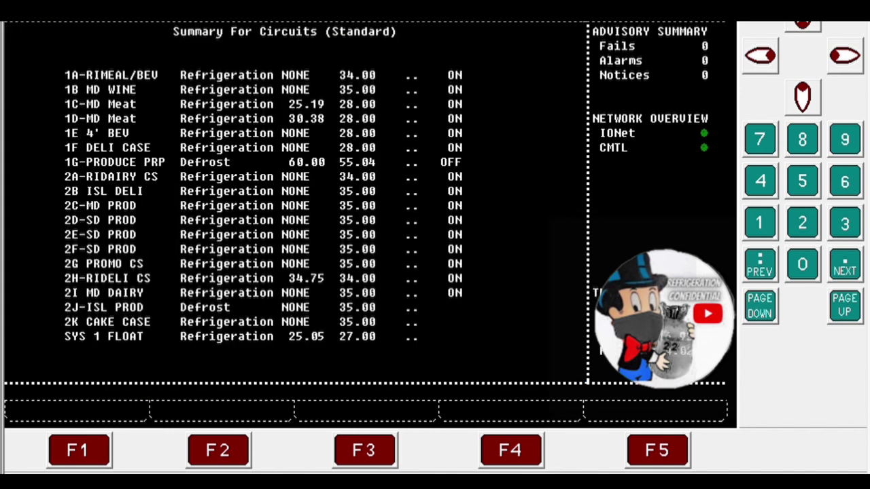
key("Down")
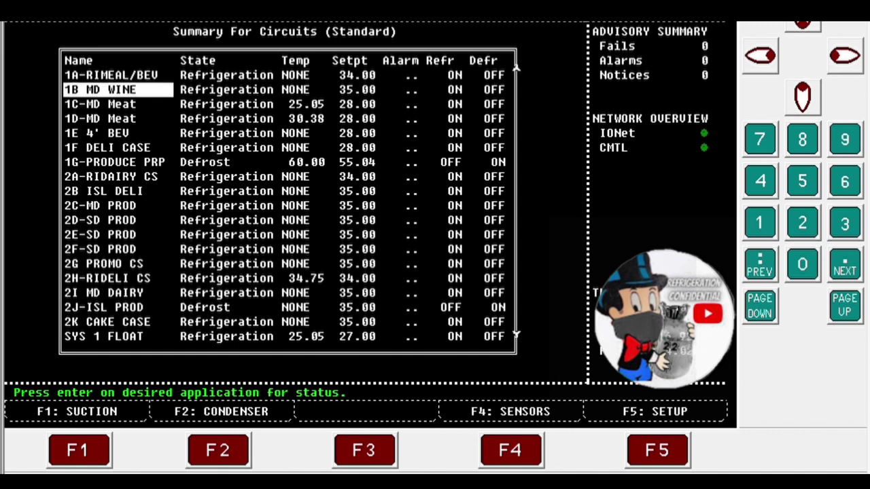
key("Down")
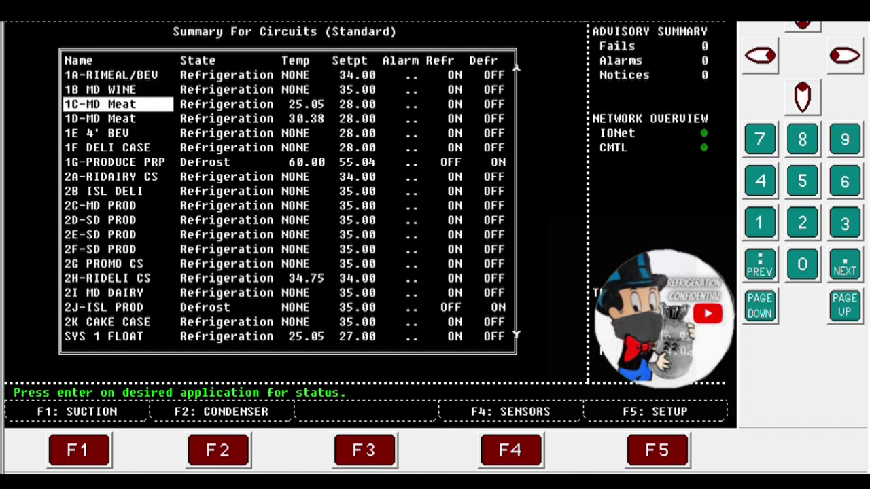
Step: Open 1C-MD Meat's setup and advance to the C7: Outputs tab showing defrost on MT+10-RO#1 RO_7
key("Return")
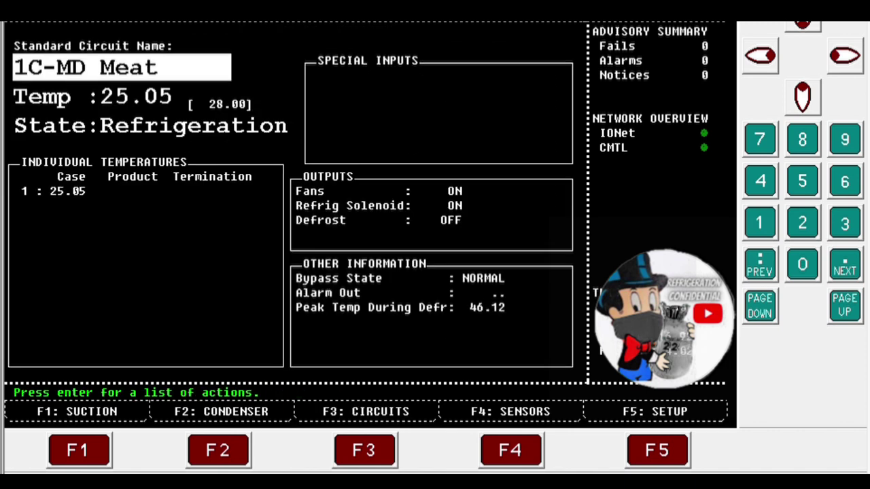
left_click(650, 435)
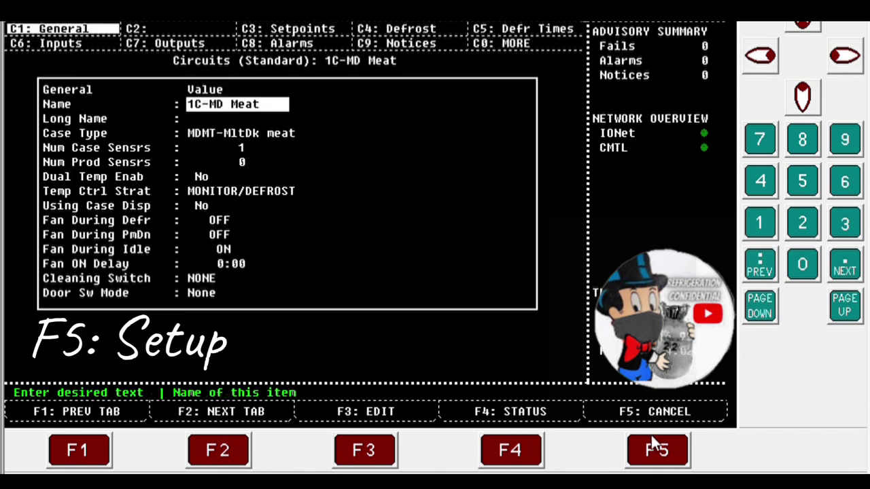
left_click(209, 430)
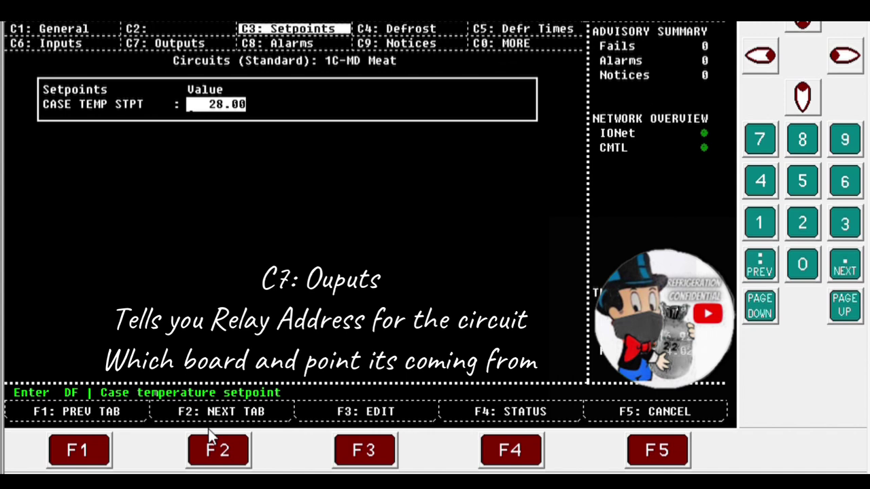
left_click(208, 429)
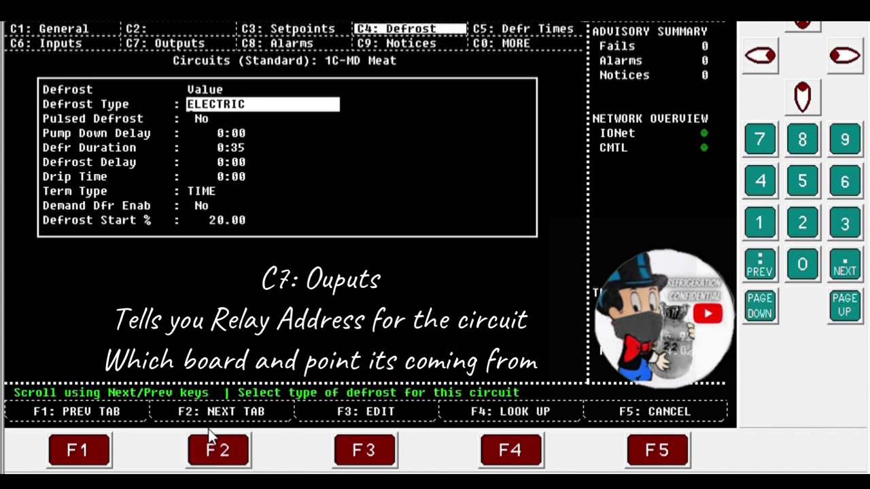
left_click(208, 428)
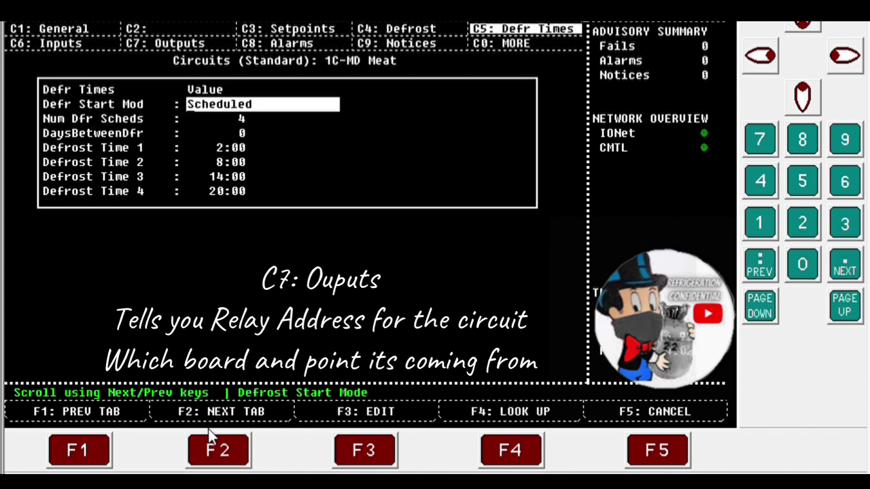
left_click(208, 429)
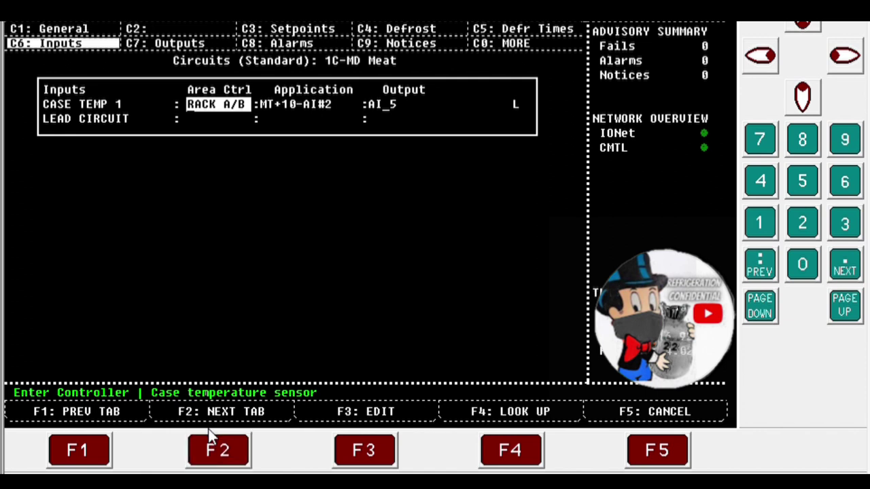
left_click(207, 428)
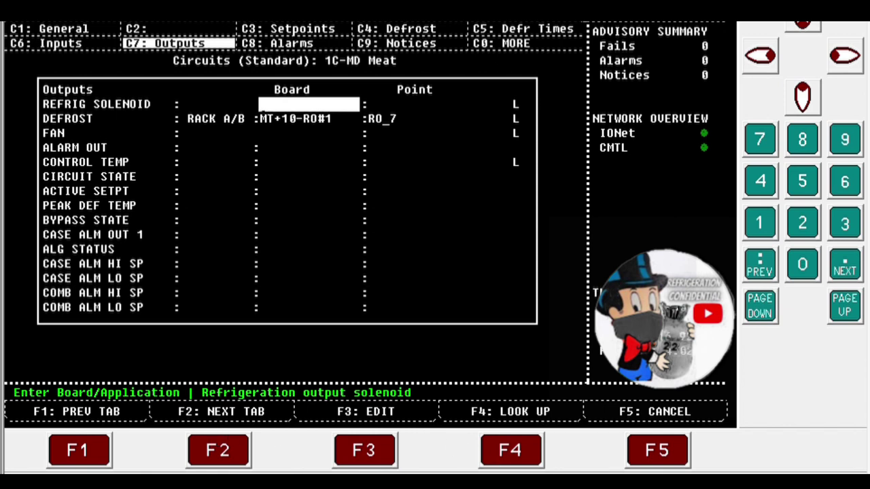
Step: Open System Configuration > Output Definitions, showing 8RO board 01 points 01–03 assigned to COND 1 & 2
key("m")
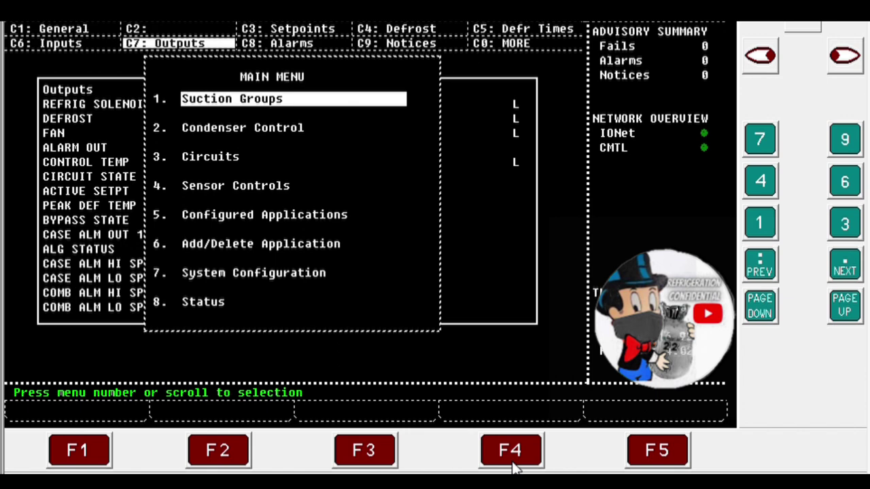
key("Down")
key("Down")
key("Down")
key("Down")
key("Down")
key("Down")
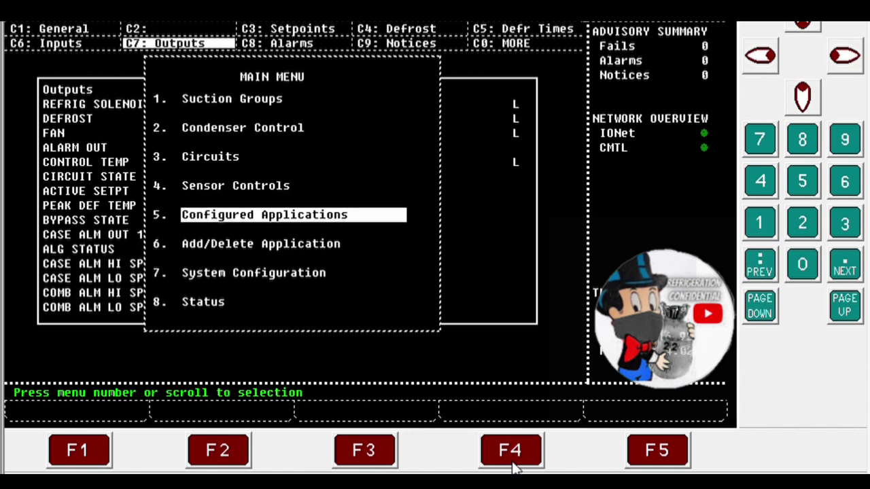
key("Down")
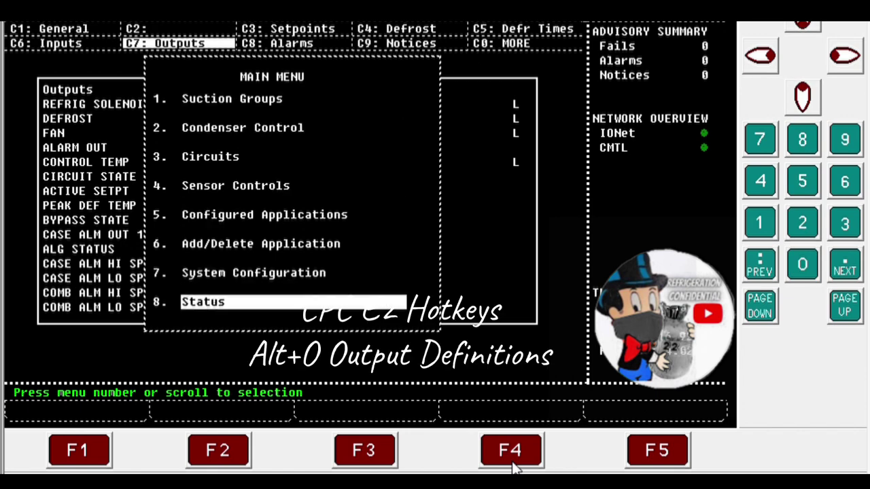
key("Up")
key("Return")
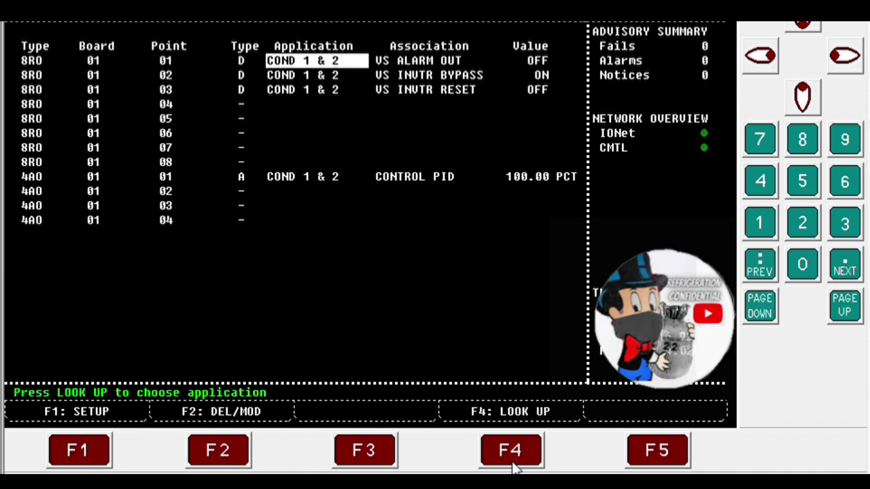
Step: From the main menu, go to 5. Configured Applications and open the 216. CMTL IO board summary
key("m")
key("Down")
key("Down")
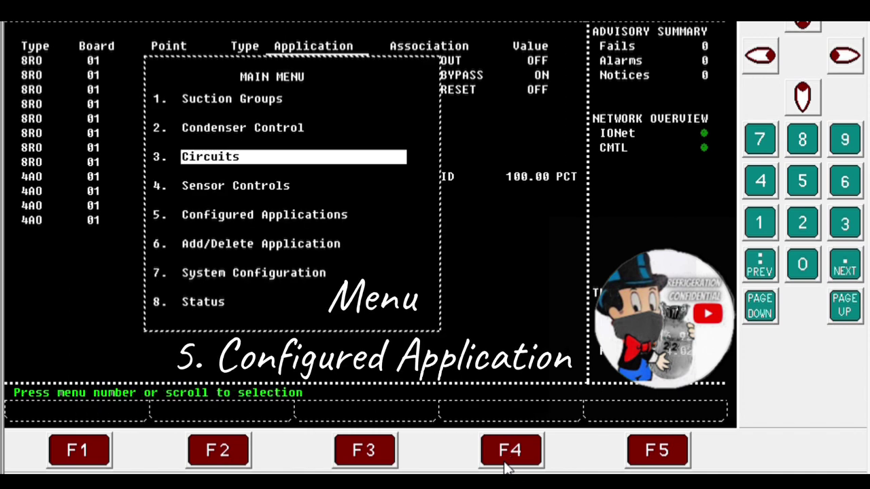
key("Down")
key("Down")
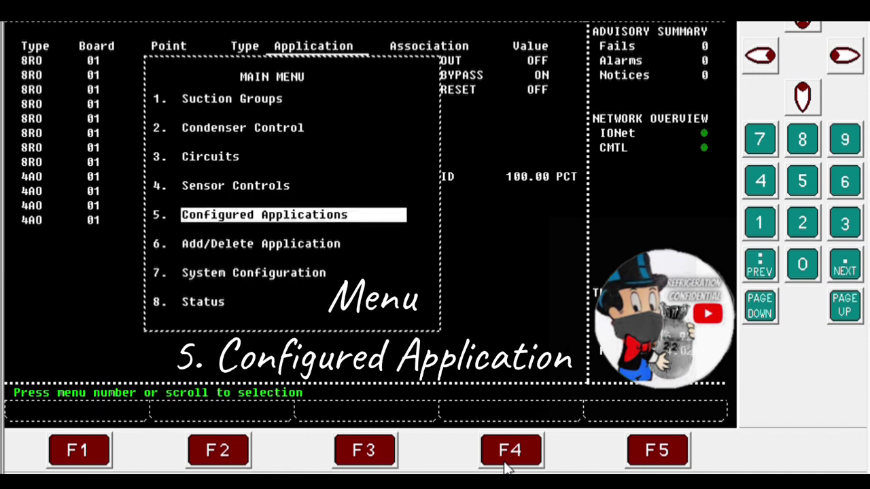
key("Return")
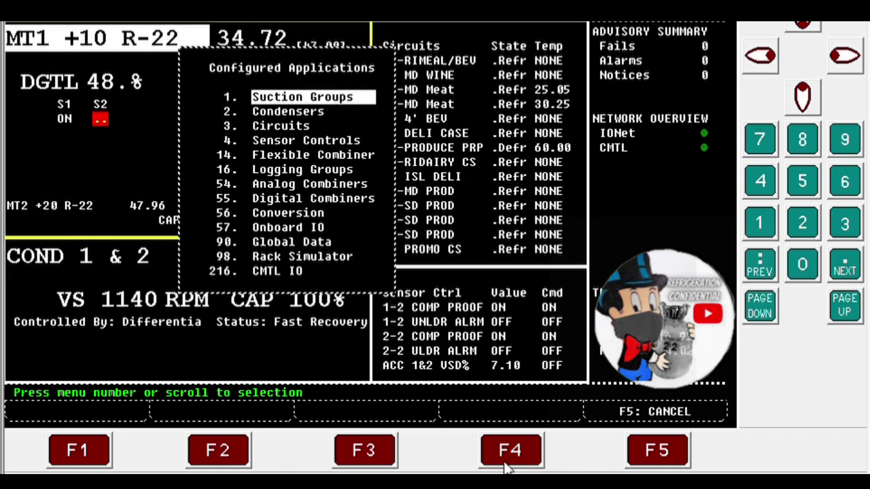
key("Down")
key("Down")
key("Down")
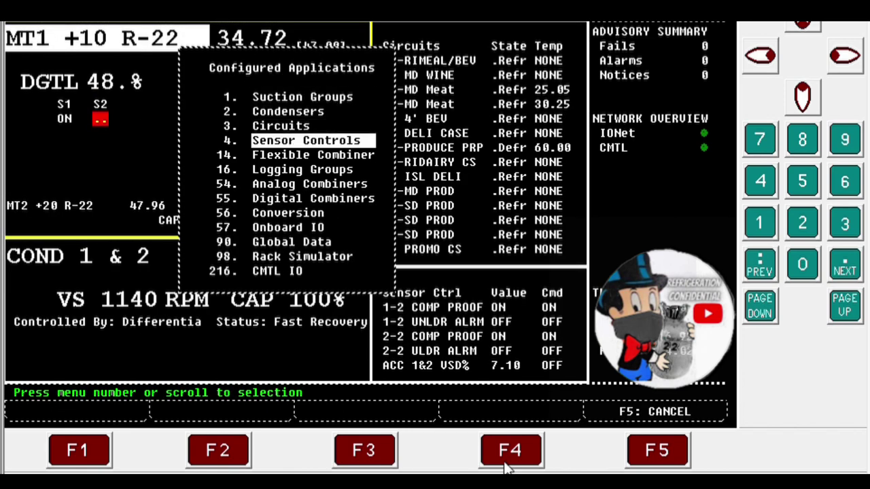
key("Down")
key("Down")
key("Down")
key("Down")
key("Down")
key("Down")
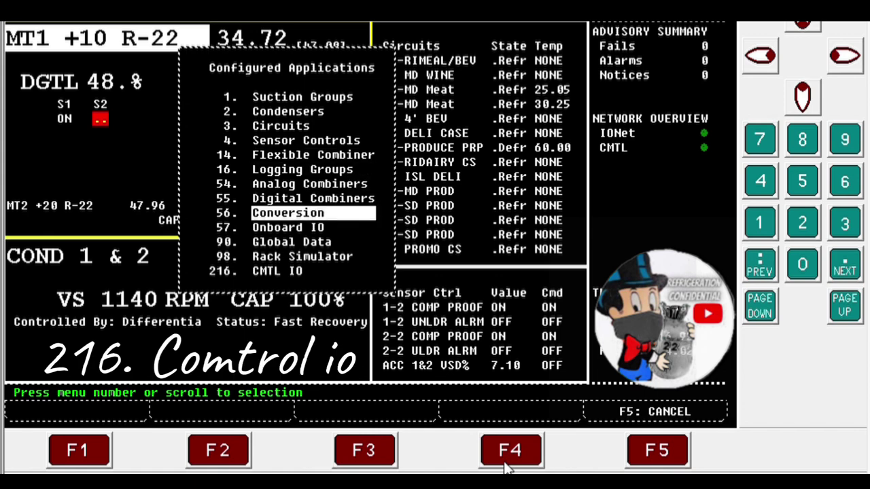
key("Down")
key("Down")
key("Down")
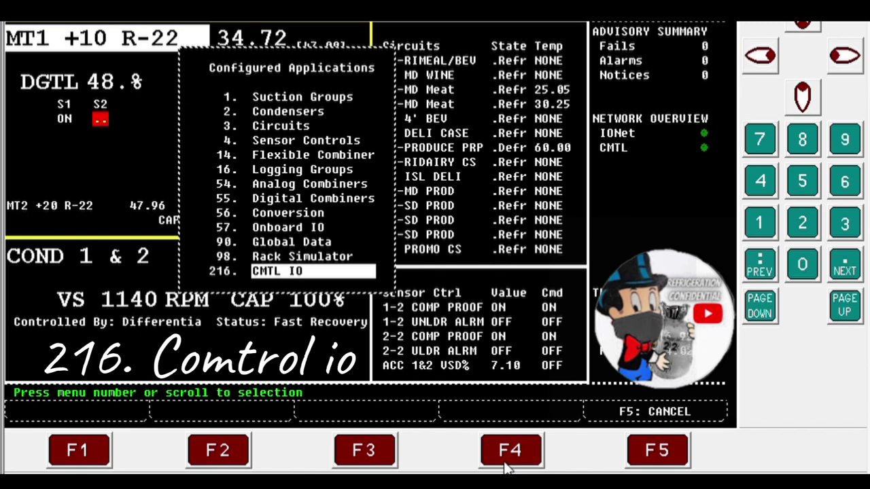
key("Return")
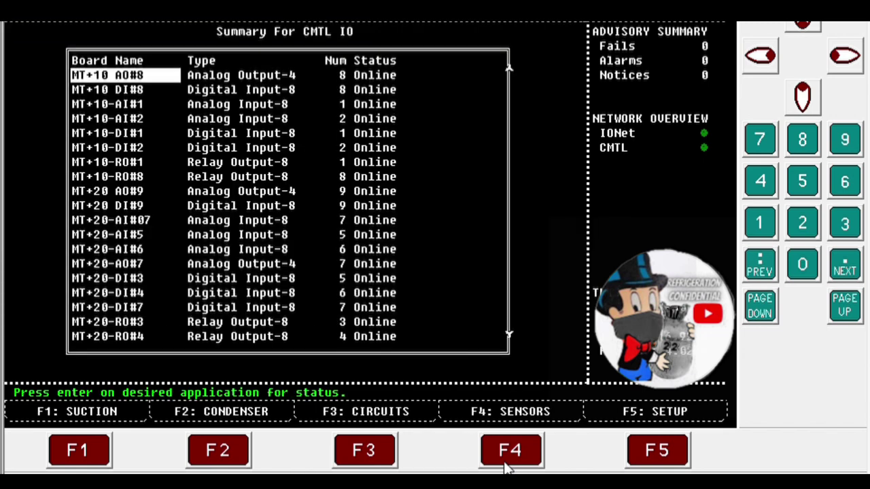
Step: Browse the CMTL IO board list and open relay board MT+10-RO#1's status screen
key("Down")
key("Down")
key("Down")
key("Down")
key("Down")
key("Down")
key("Down")
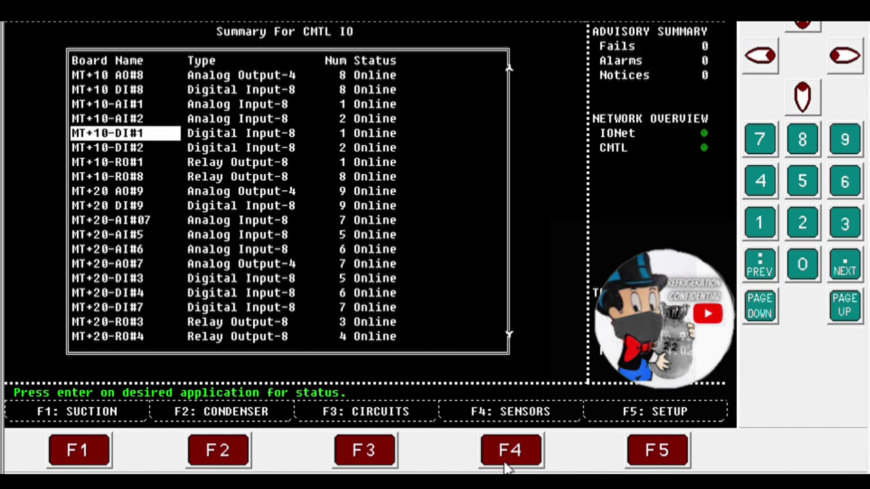
key("Down")
key("Down")
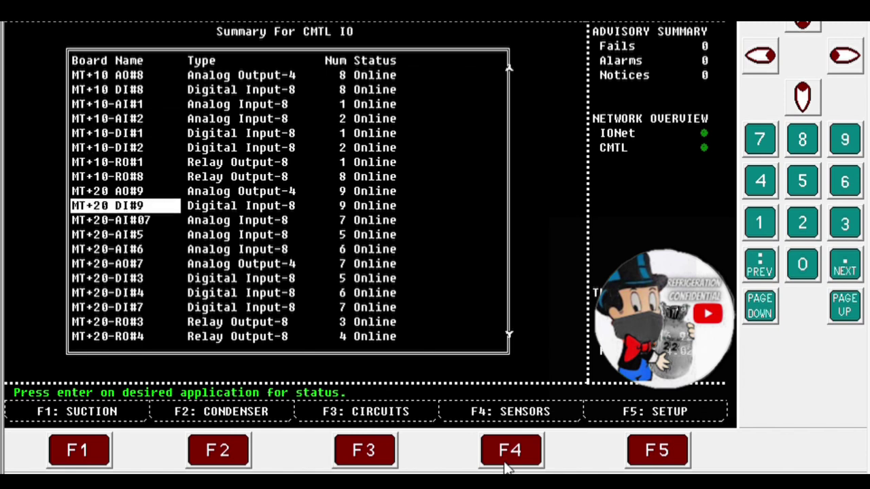
key("Down")
key("Down")
key("Down")
key("Down")
key("Down")
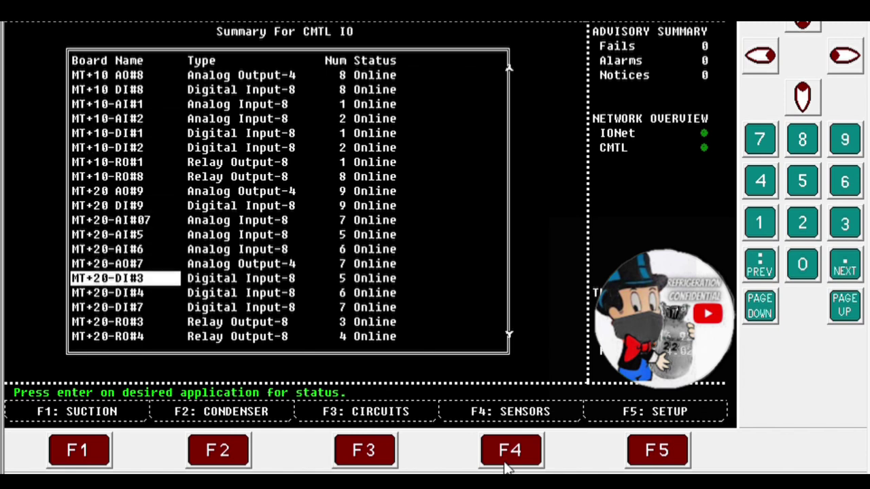
key("Down")
key("Down")
key("Down")
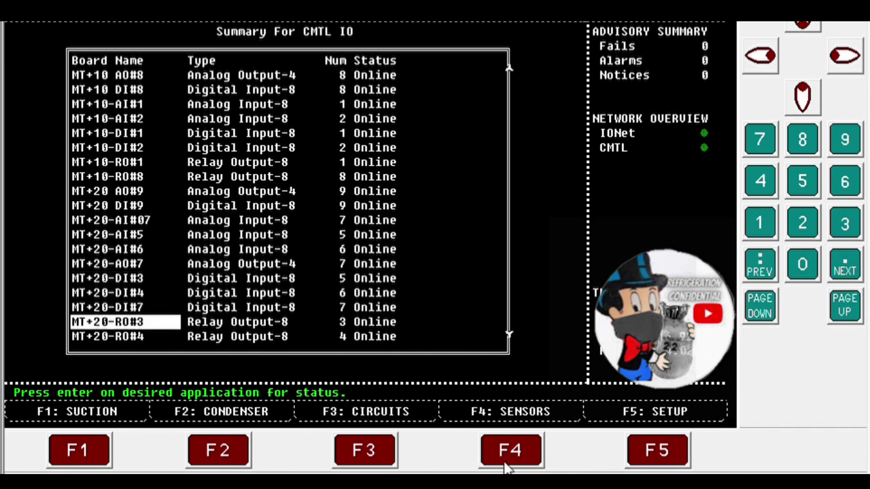
key("Up")
key("Up")
key("Up")
key("Up")
key("Up")
key("Up")
key("Up")
key("Up")
key("Up")
key("Up")
key("Up")
key("Up")
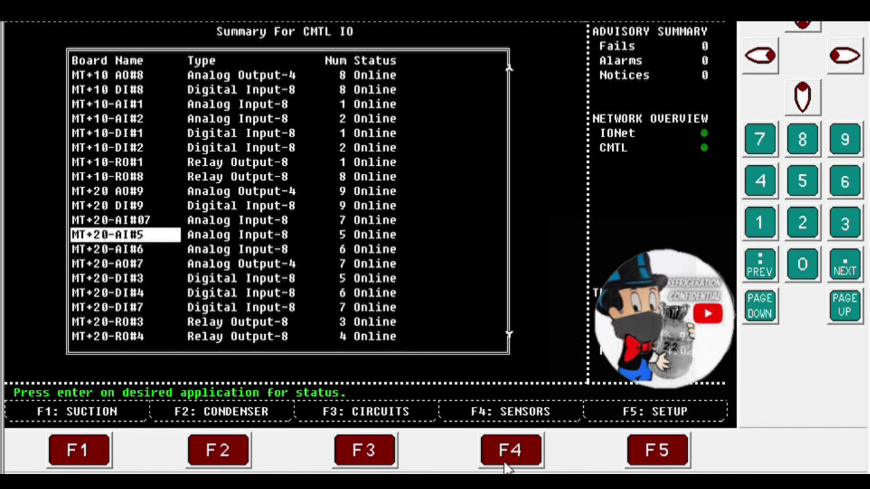
key("Up")
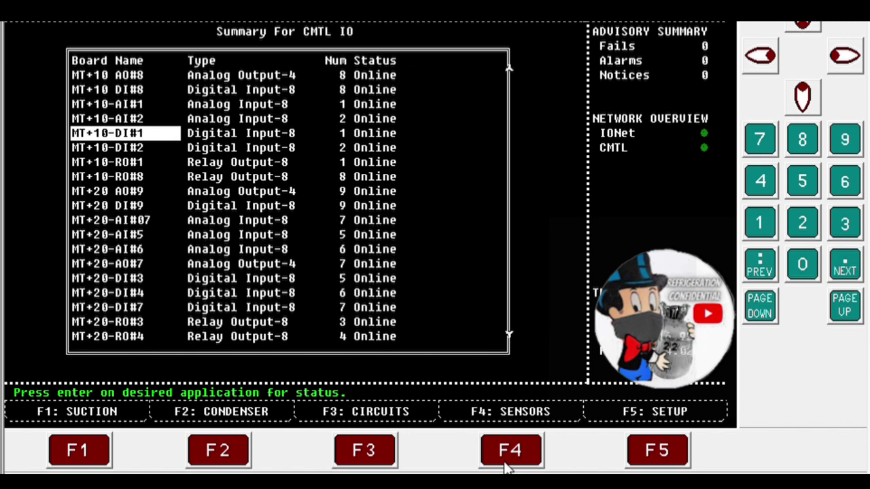
key("Down")
key("Down")
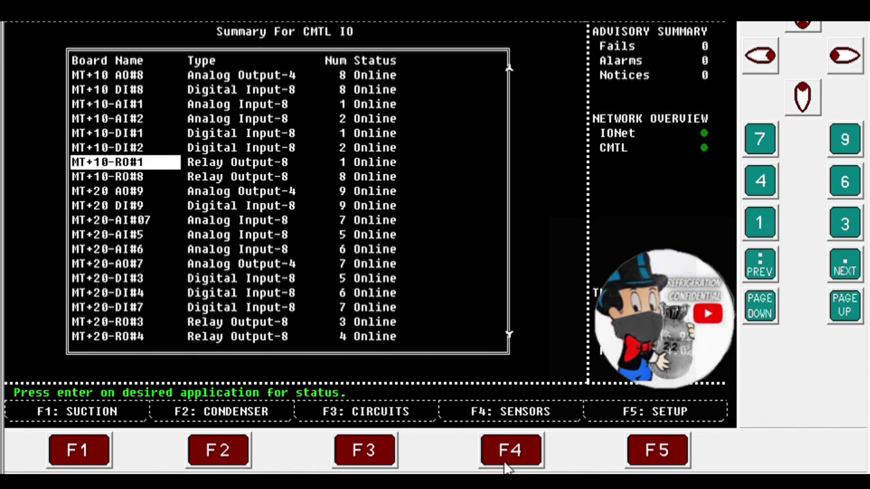
key("Return")
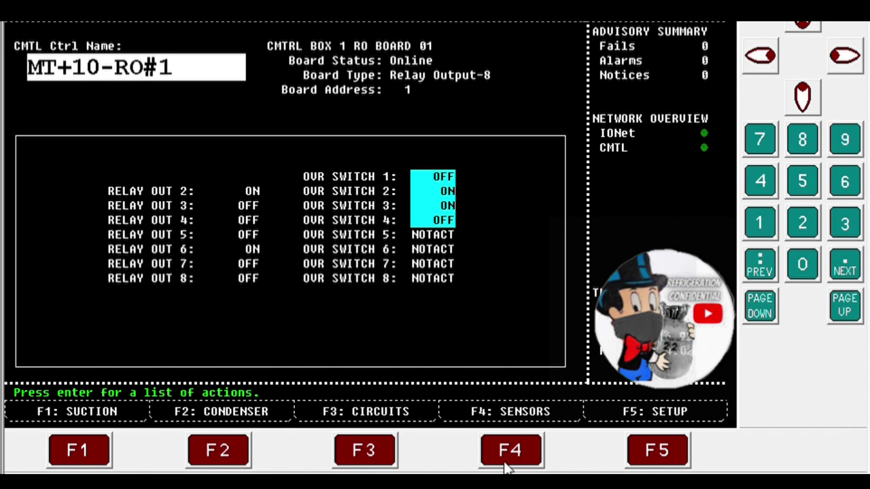
Step: Open MT+10-RO#1's setup and advance to the C3: I/O tab mapping RO_1–RO_8 to stages and defrosts
left_click(654, 451)
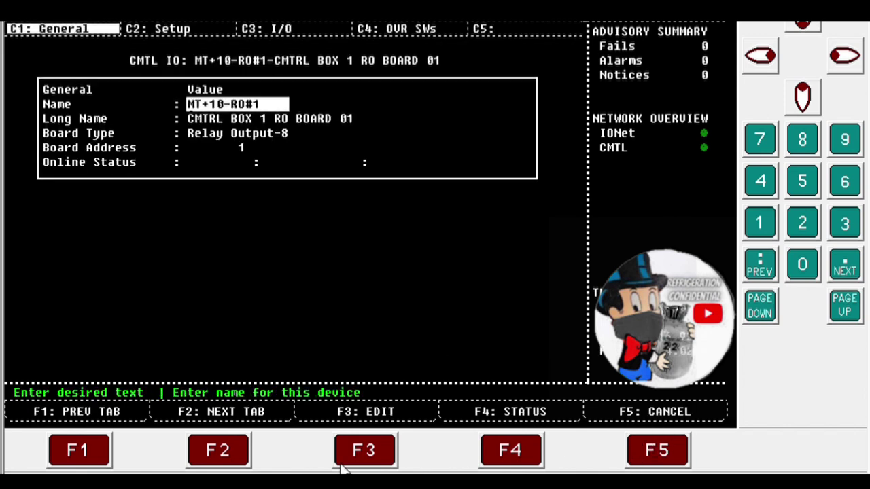
left_click(229, 423)
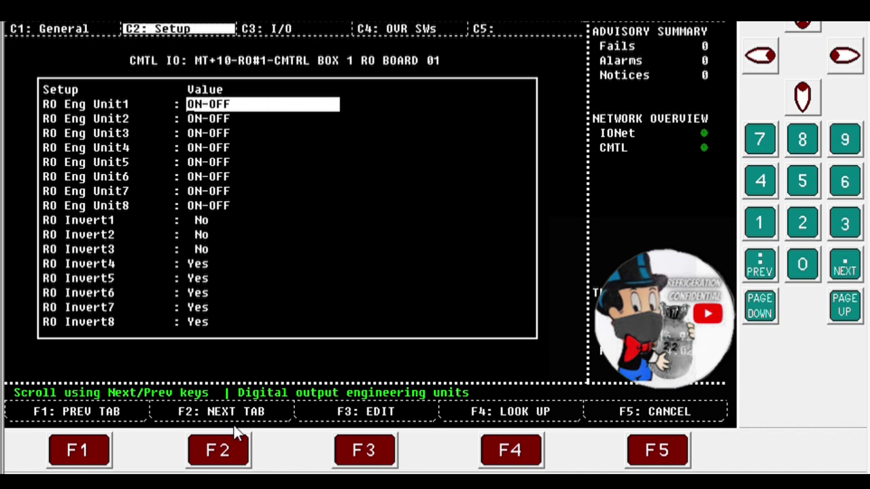
left_click(234, 425)
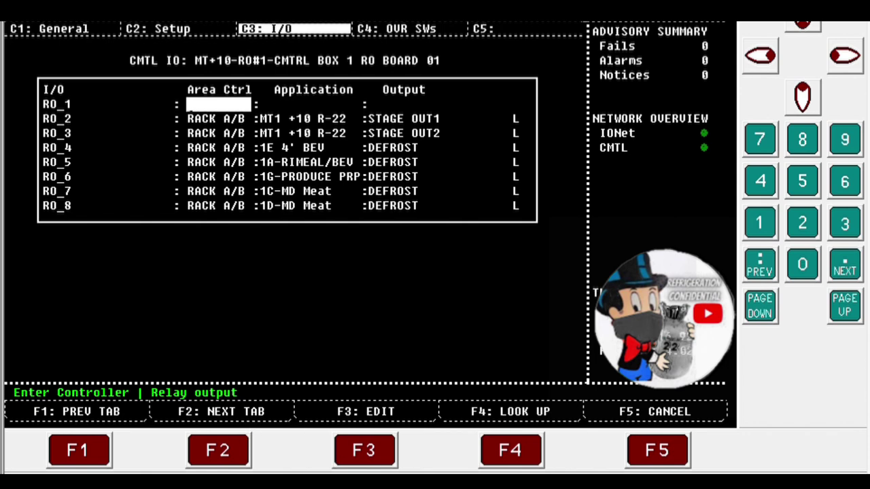
Step: Go through the Suction Groups summary back to MT1 +10 R-22's suction status screen, reading 36.02 against 47.00
key("m")
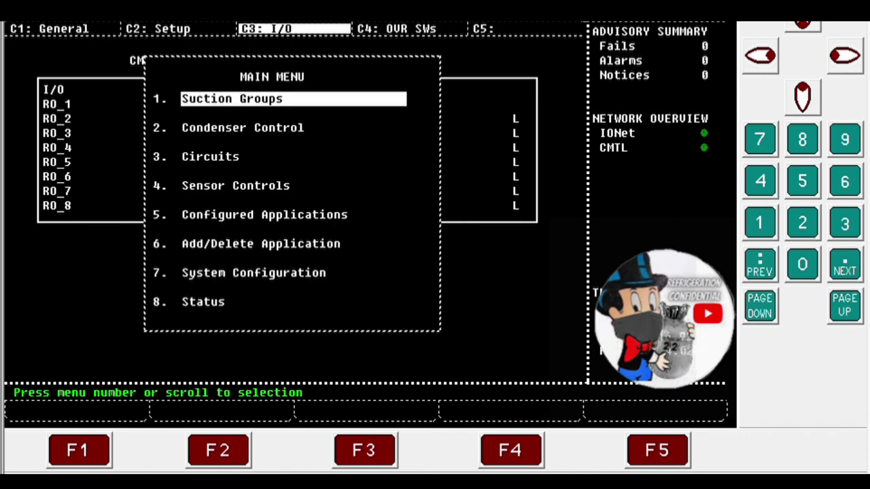
key("Return")
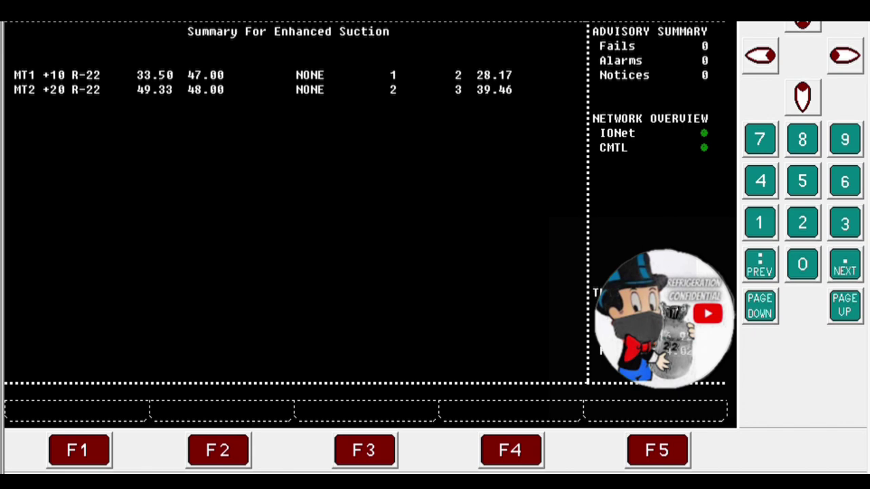
key("m")
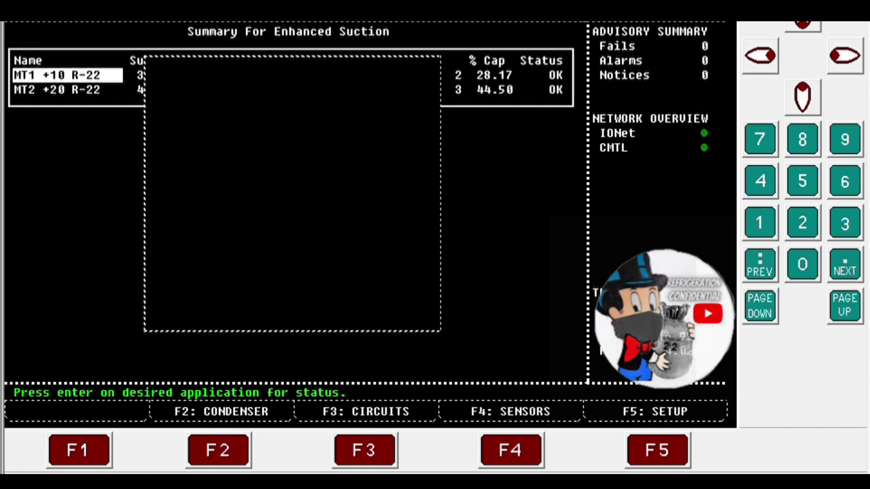
key("Escape")
key("Escape")
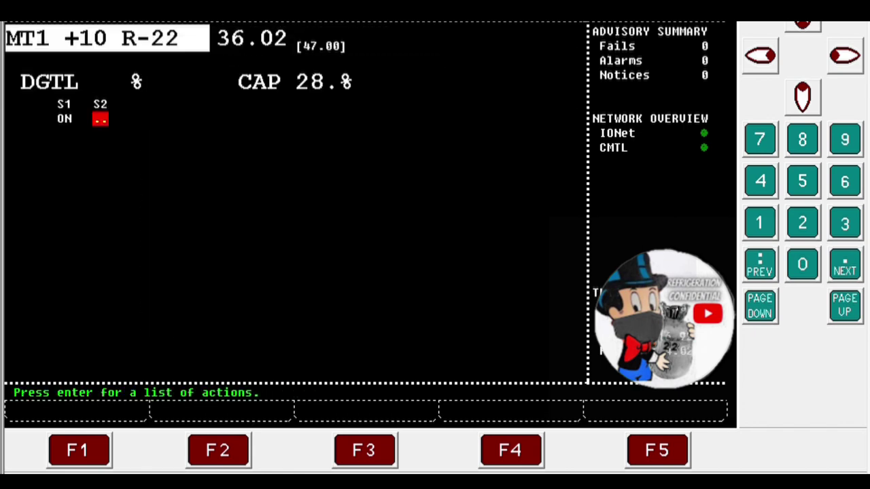